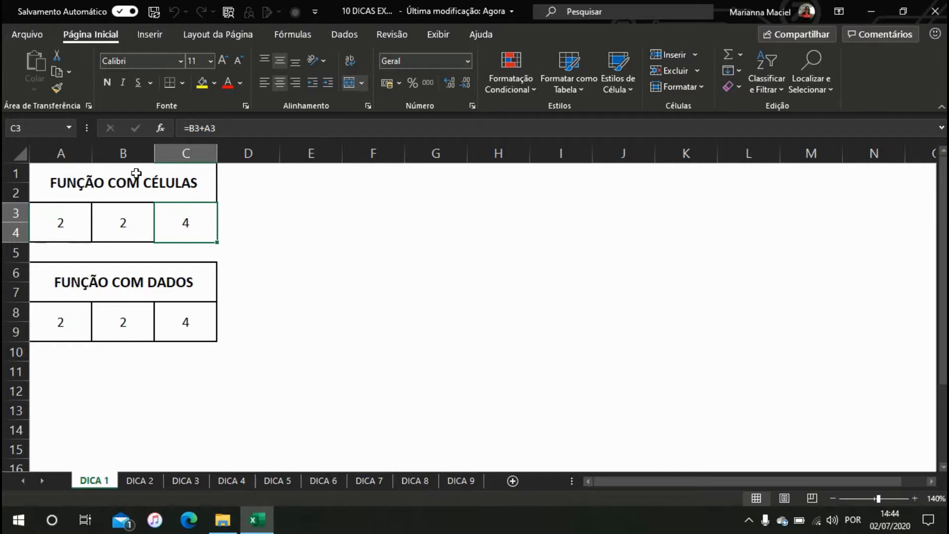
Set the first number under FUNÇÃO COM CÉLULAS, cell A3, to 5.
click(85, 235)
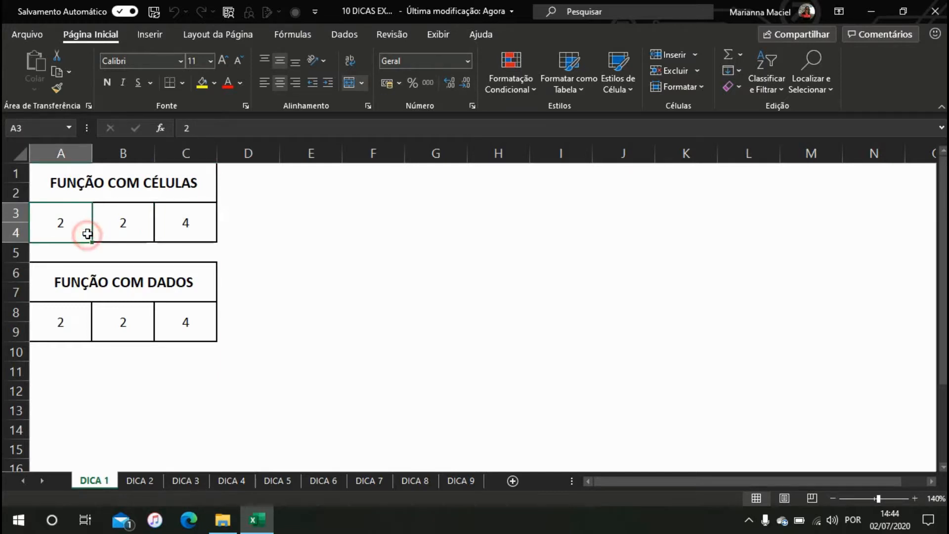
text(5)
key(Return)
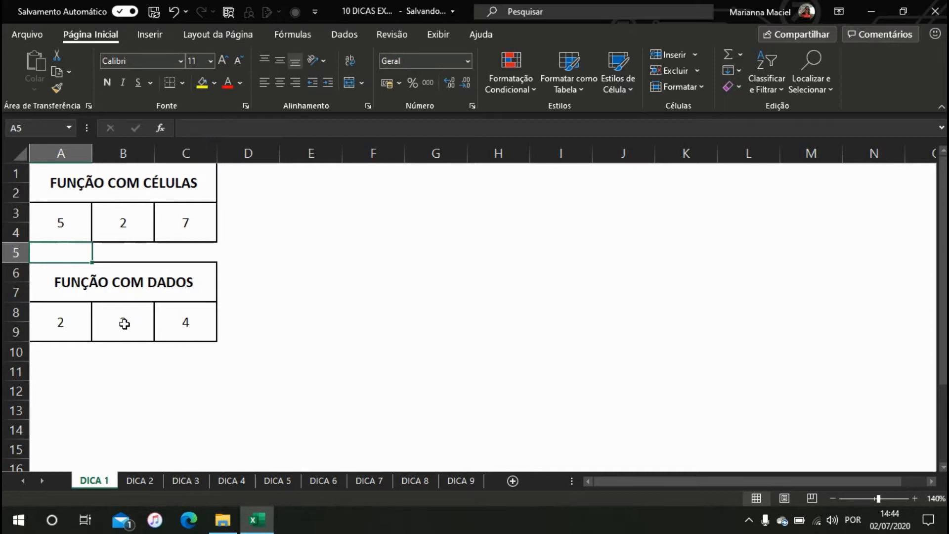
Set cell B8 under FUNÇÃO COM DADOS to 5 and inspect the formula in result cell C8 before and after.
click(191, 311)
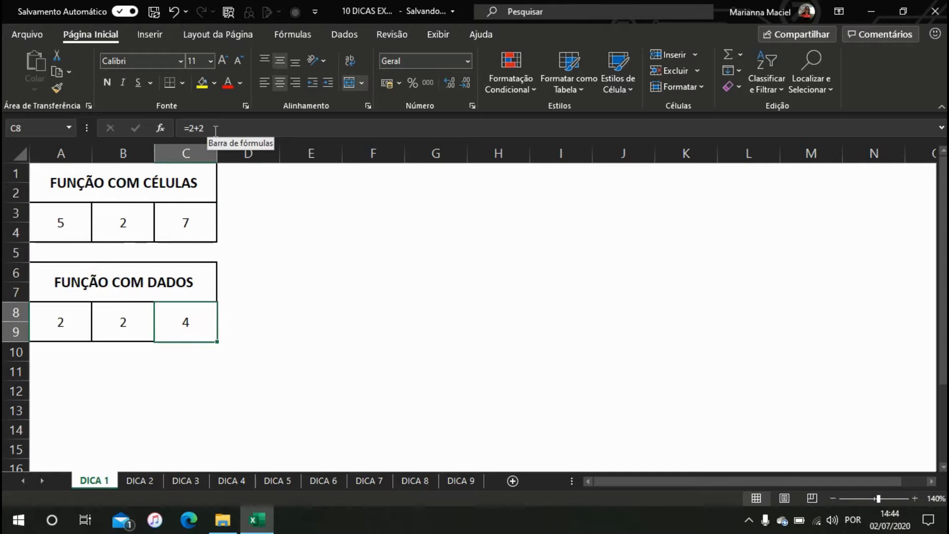
click(129, 322)
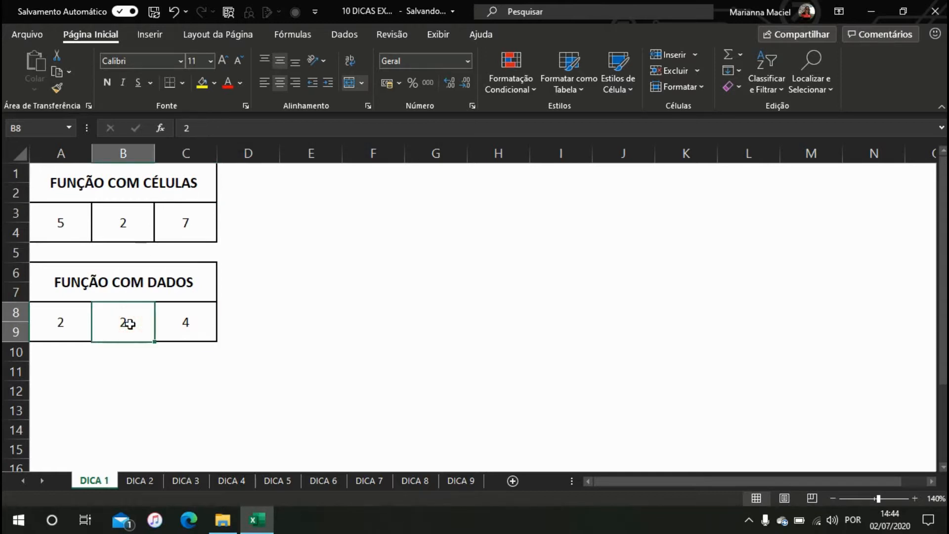
text(5)
key(Return)
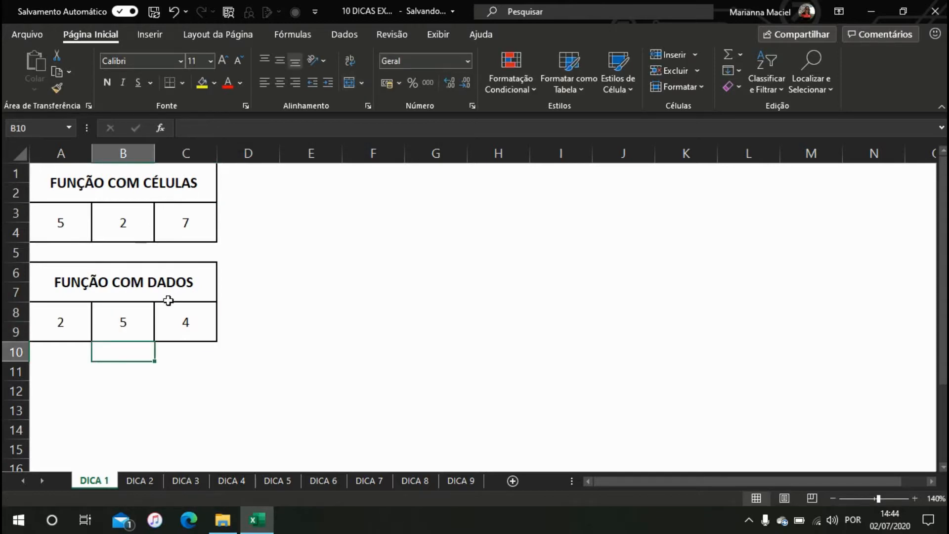
click(185, 323)
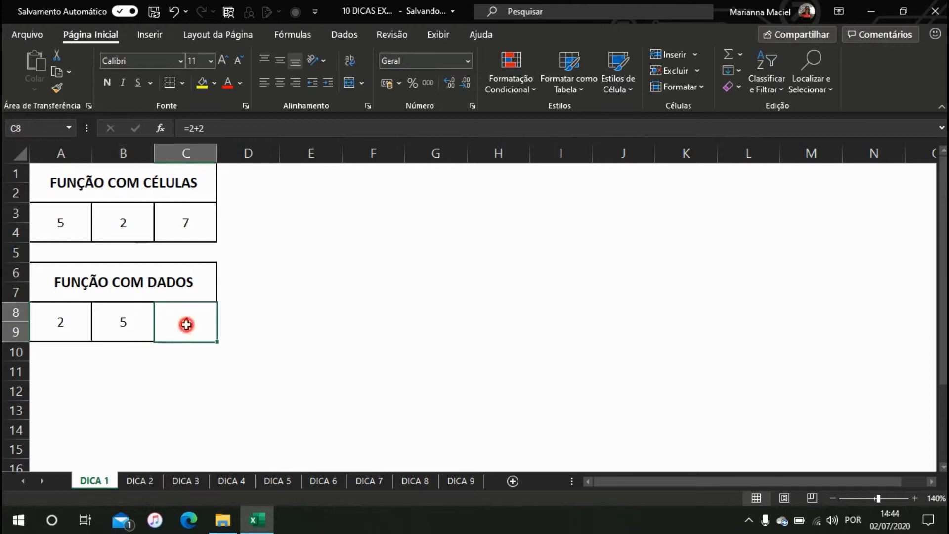
click(214, 128)
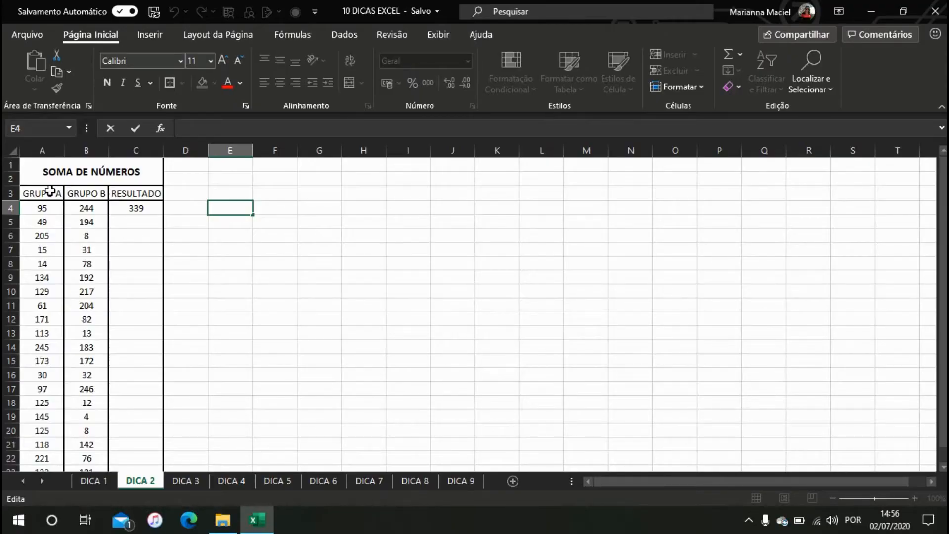
On sheet DICA 2, fill the sum formula from C4 down the whole RESULTADO column.
click(128, 210)
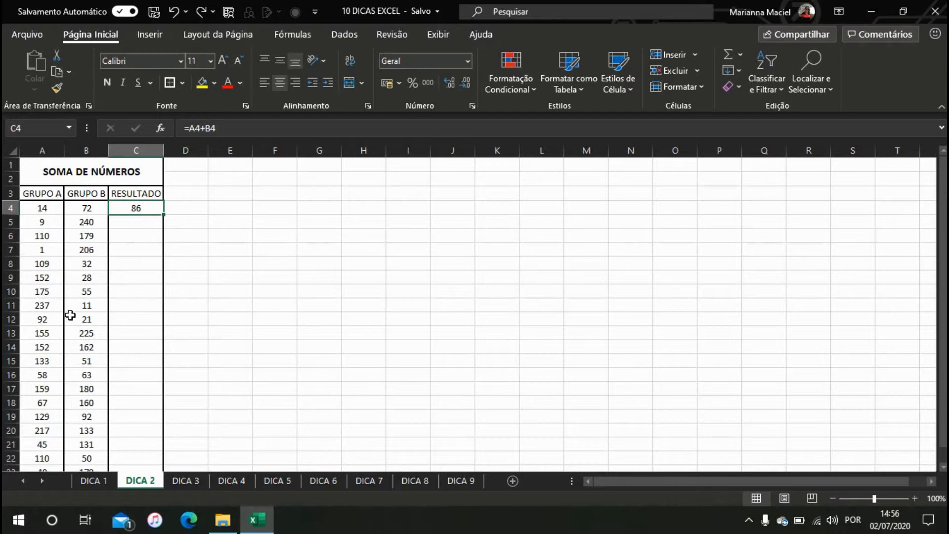
double_click(165, 216)
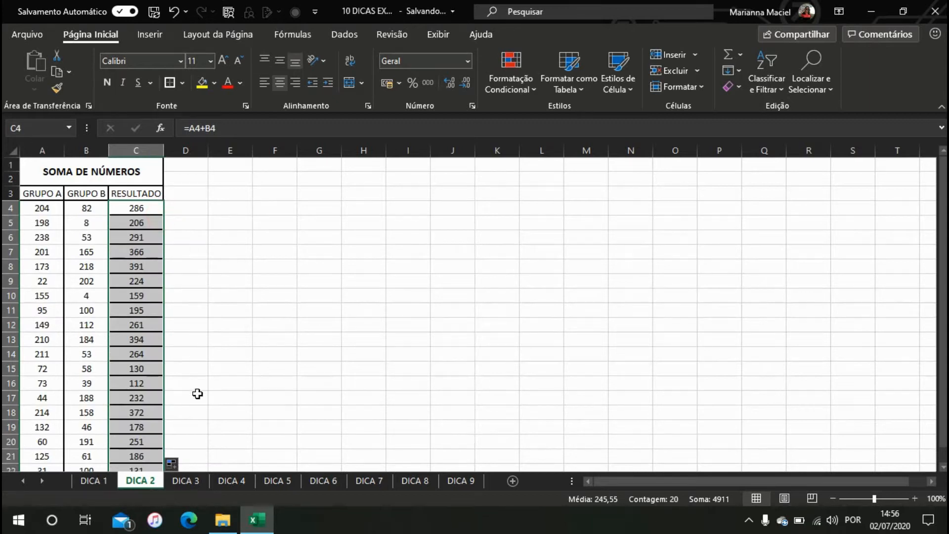
click(184, 352)
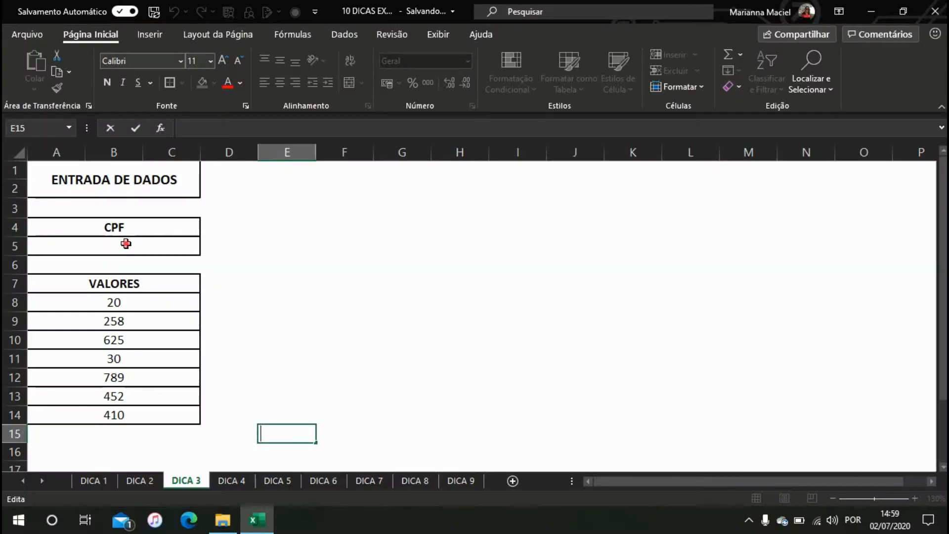
On sheet DICA 3, enter the CPF number in cell A5, including its dots and hyphen.
click(126, 244)
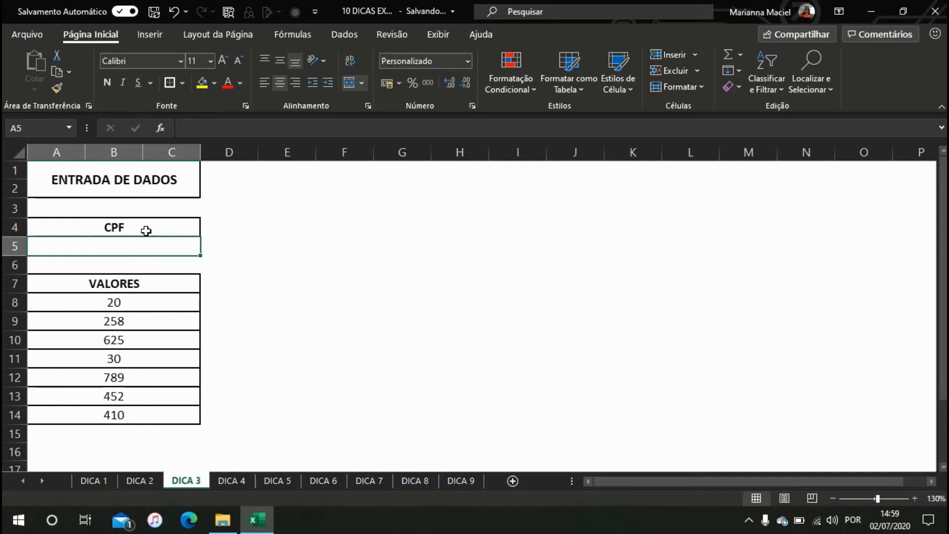
text(147.852.)
text(369-85)
key(Return)
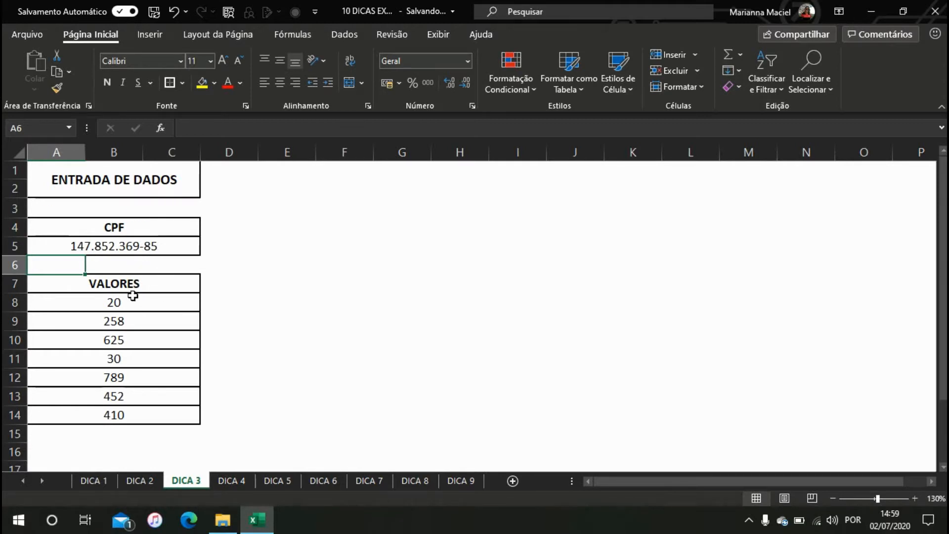
Apply the accounting number format to the VALORES cells in rows 8 to 14.
drag(131, 296, 140, 406)
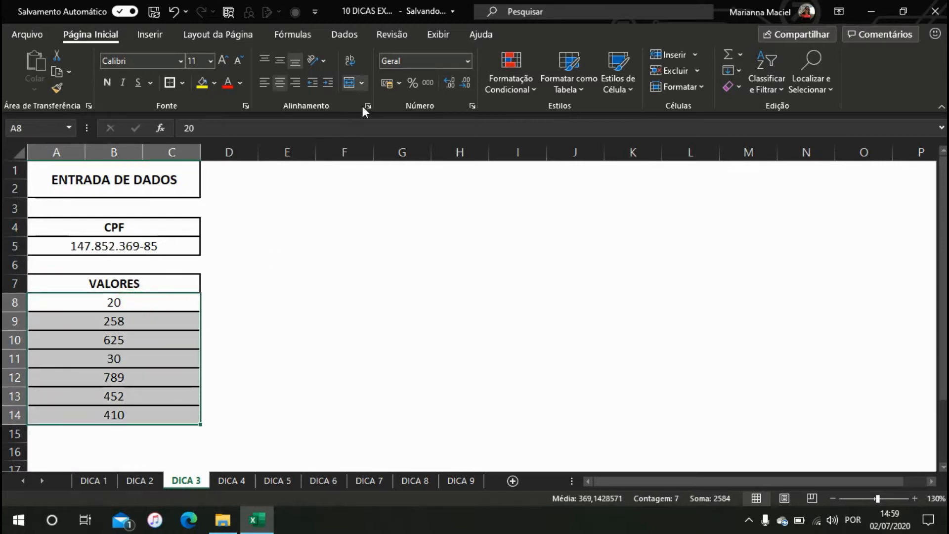
click(386, 83)
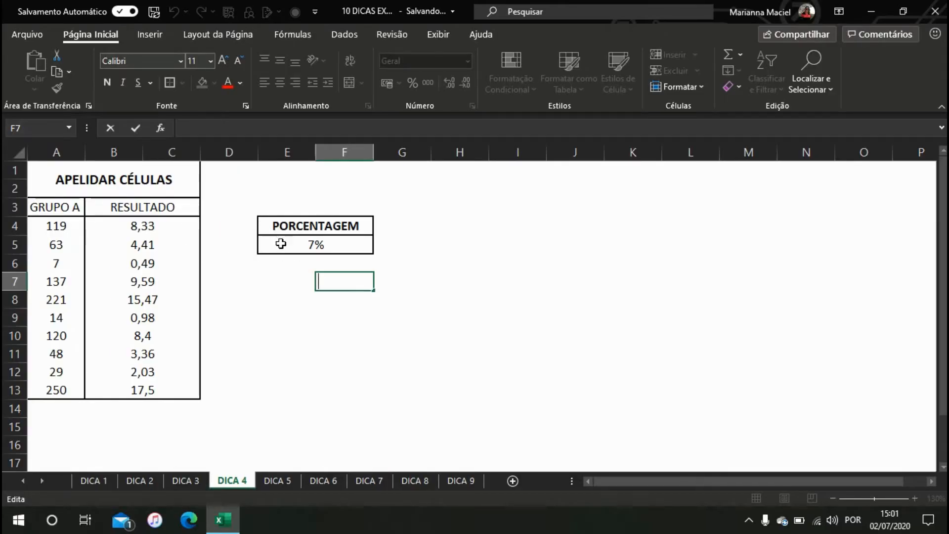
On sheet DICA 4, examine the name given to the percentage cell and its use in the B4 formula.
click(306, 247)
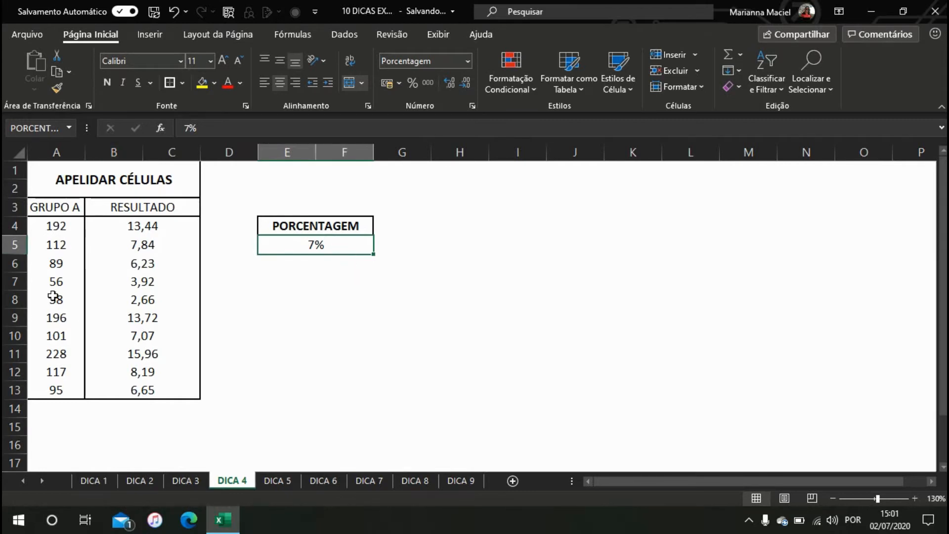
click(142, 228)
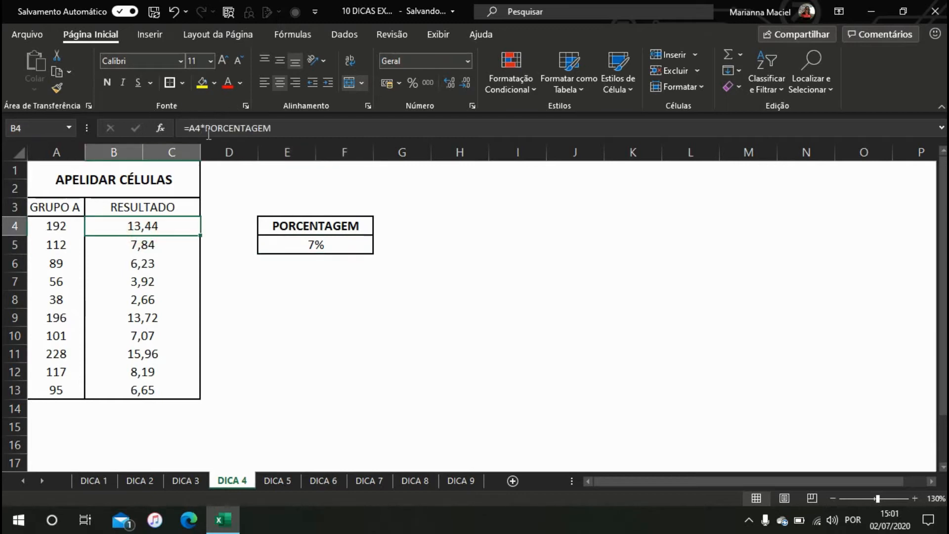
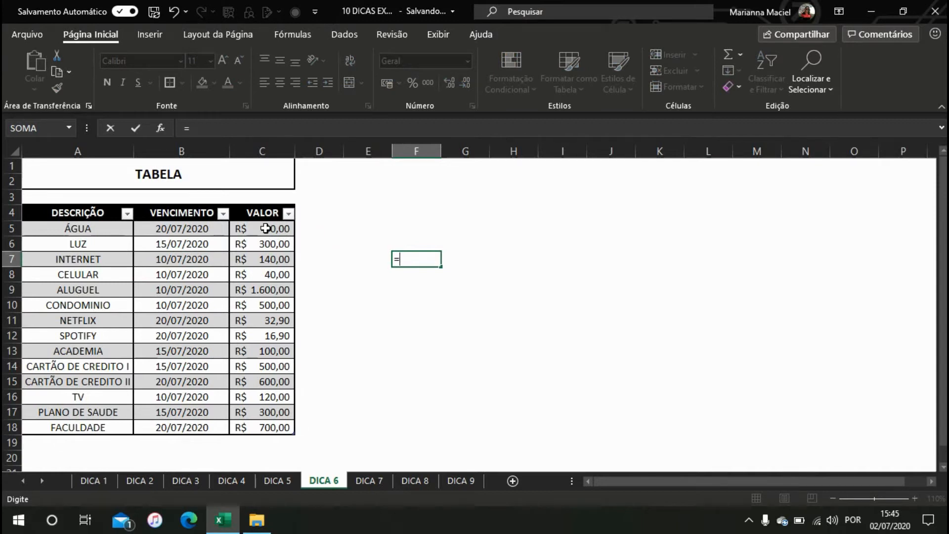
On sheet DICA 6, reference the table's VALOR cells C5 to C18 in the formula being entered in F7.
drag(260, 414, 257, 427)
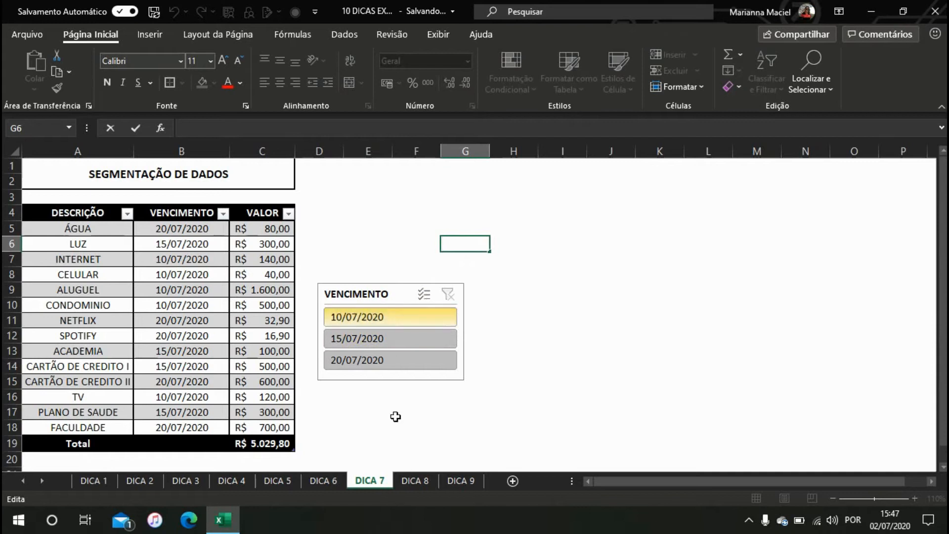
On sheet DICA 7, filter the table with the VENCIMENTO slicer by 10/07/2020, 15/07/2020 and finally 20/07/2020.
click(411, 319)
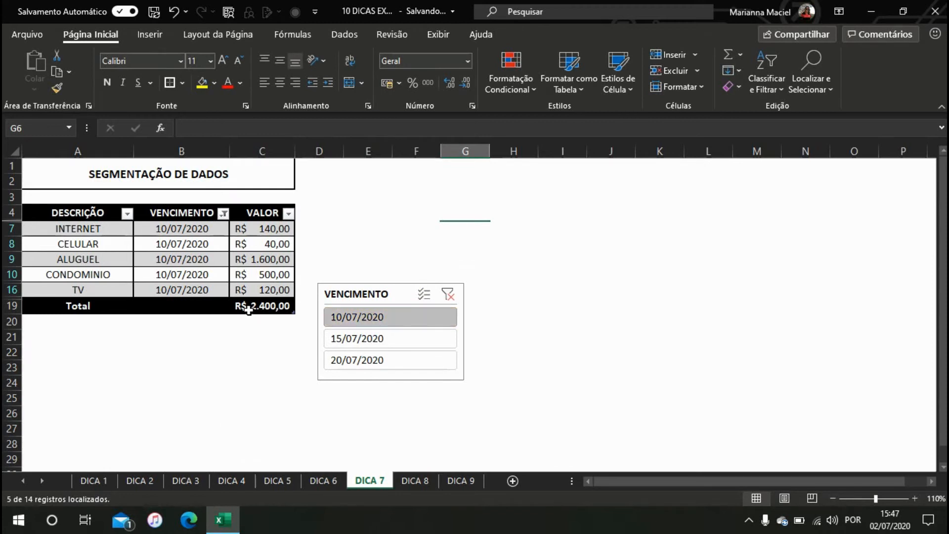
click(348, 344)
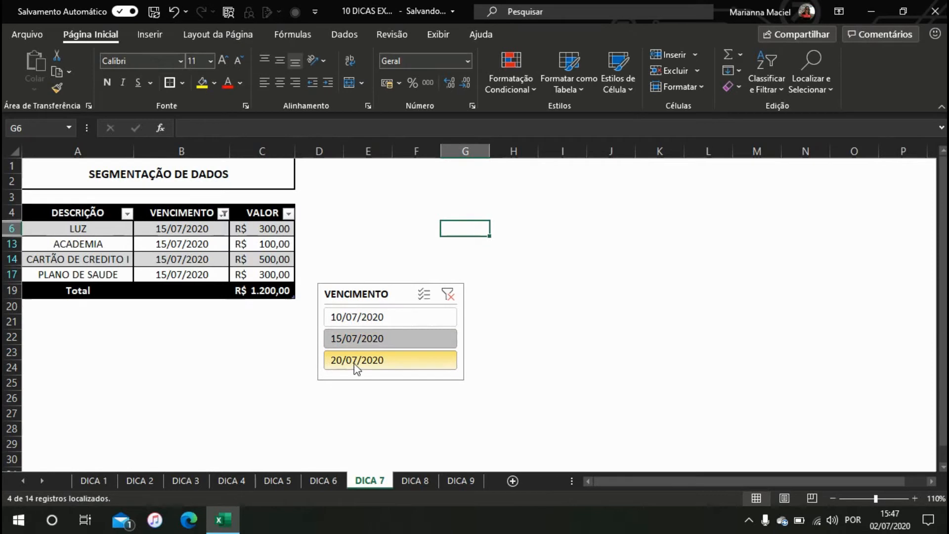
click(355, 365)
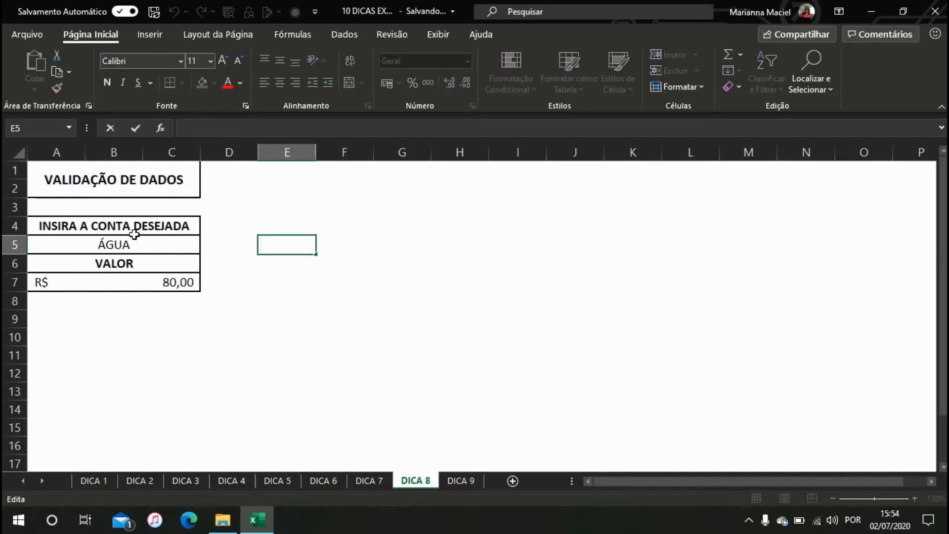
On sheet DICA 8, choose ÁGUA and after it ALUGUEL from the validation list in account cell A5.
click(66, 249)
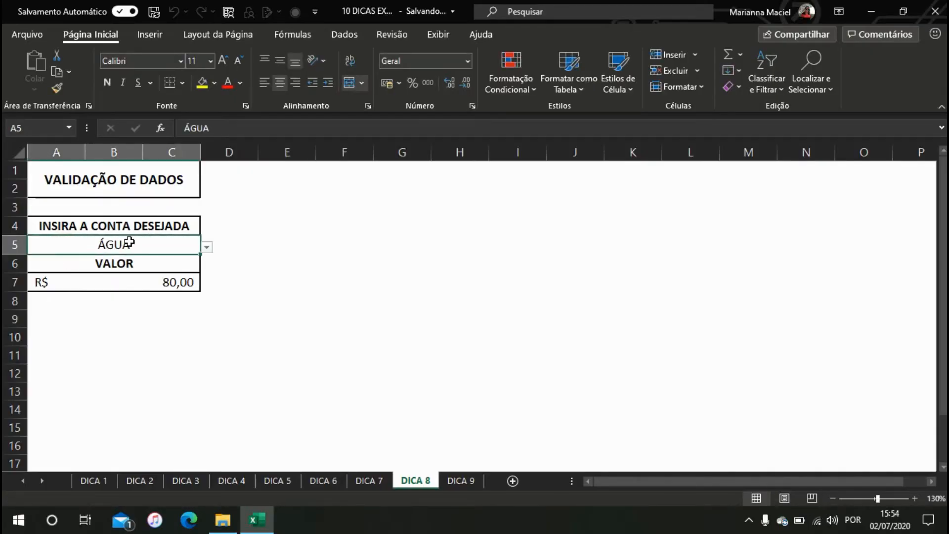
click(206, 247)
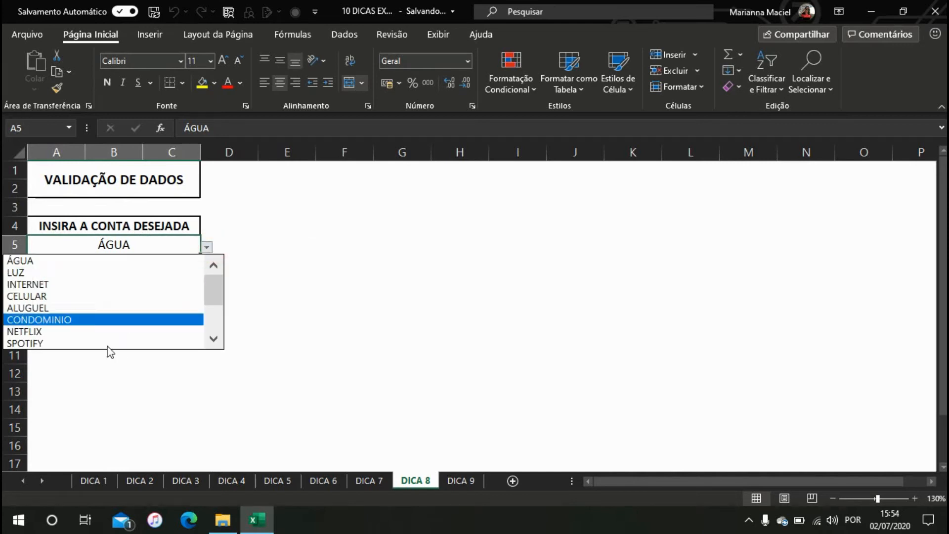
mouse_move(221, 293)
mouse_down()
mouse_move(213, 317)
mouse_move(203, 287)
mouse_up()
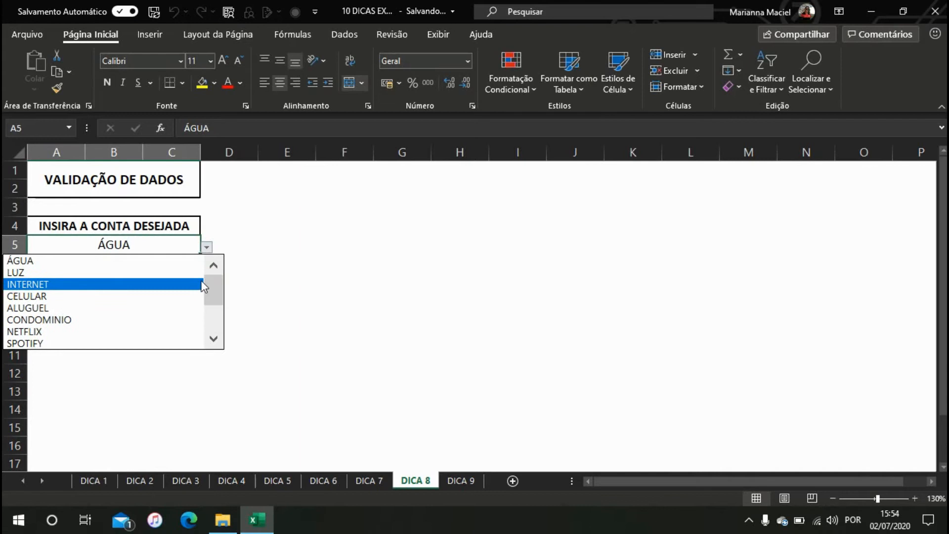
click(138, 260)
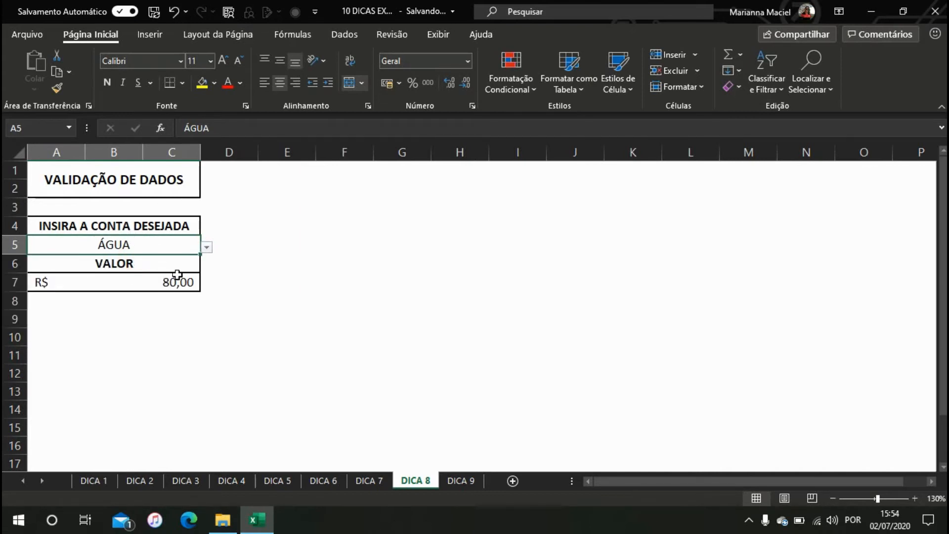
click(208, 248)
click(131, 308)
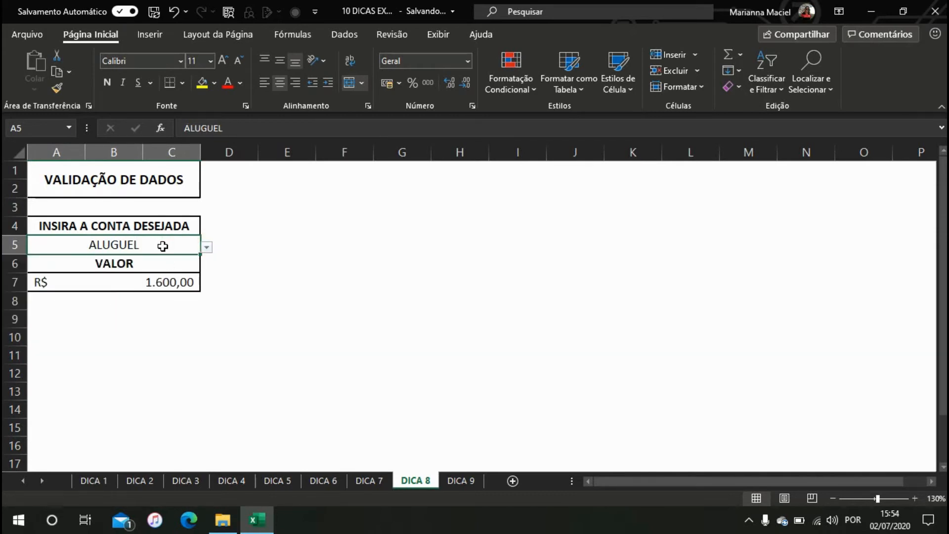
Try to enter the unlisted text "adf" in the validated account cell A5.
text(adf)
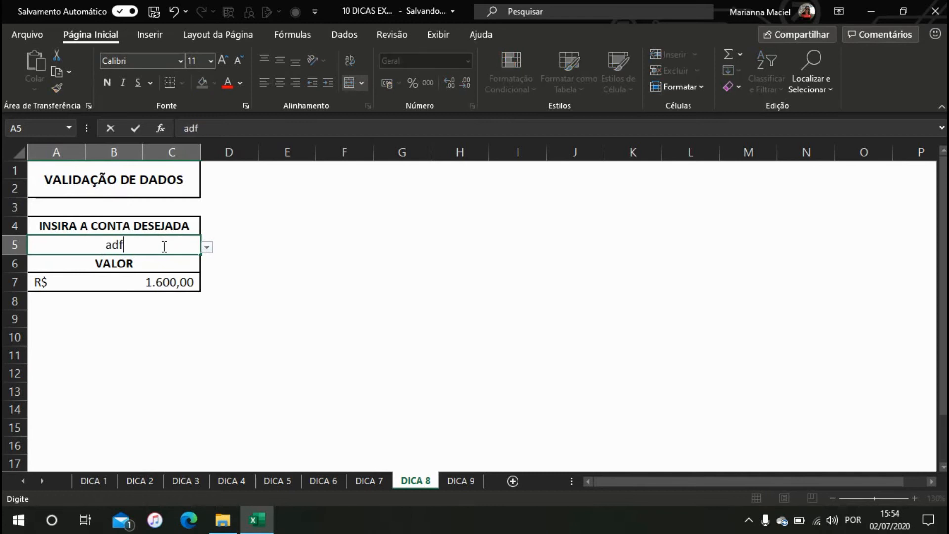
key(Return)
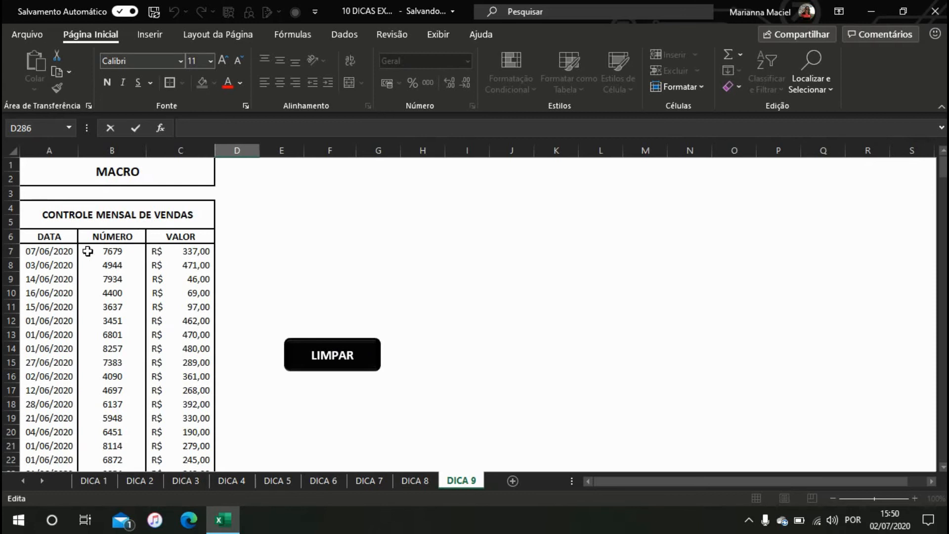
On sheet DICA 9, look over the monthly sales records and clear them with the LIMPAR macro.
click(51, 252)
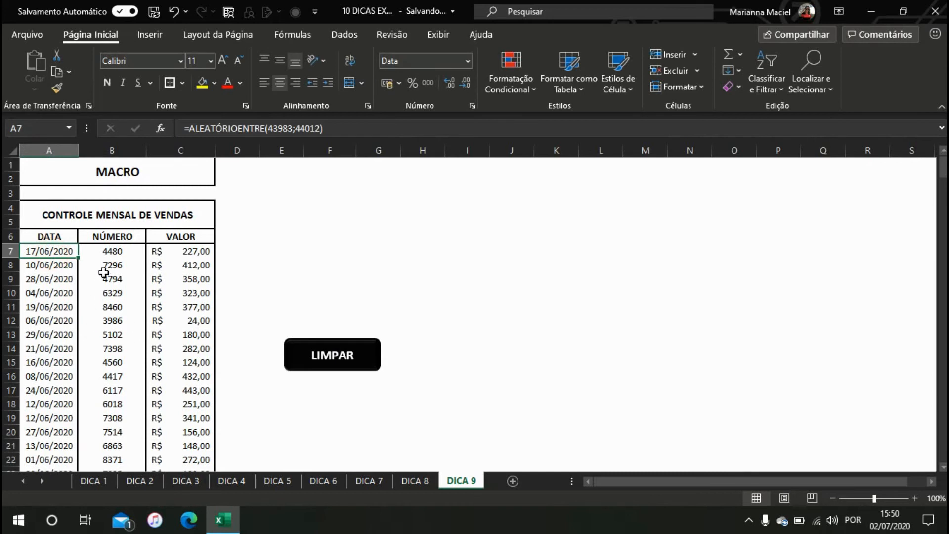
drag(945, 166, 913, 138)
click(350, 366)
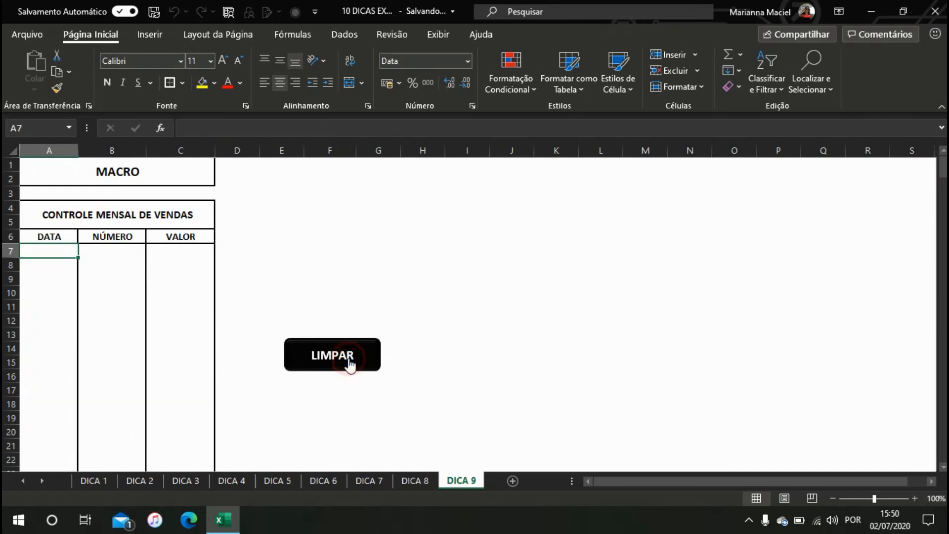